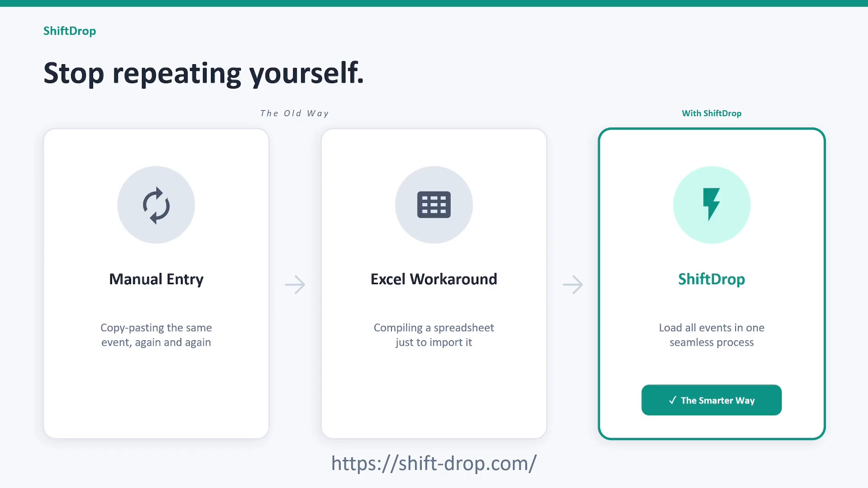
Switch from the presentation to the ShiftDrop login page in the browser and sign in with the Google account
key("alt+Tab")
key("alt+Tab")
key("alt+Tab")
key("alt+Tab")
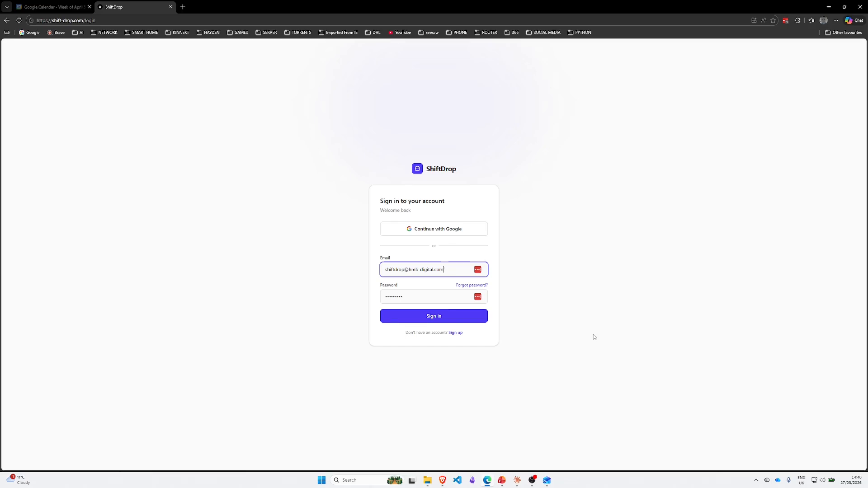
left_click(446, 230)
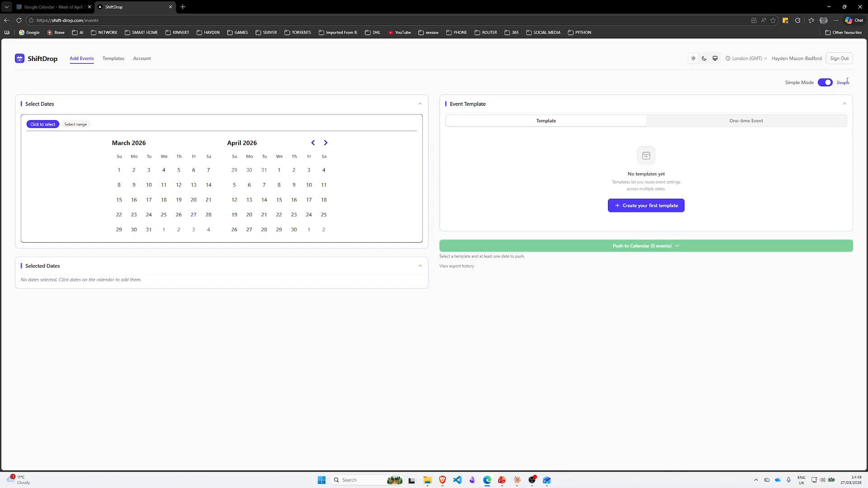
Turn off Simple Mode and start a new template titled "Early shift" with category Work and folder "Shift Work"
left_click(825, 83)
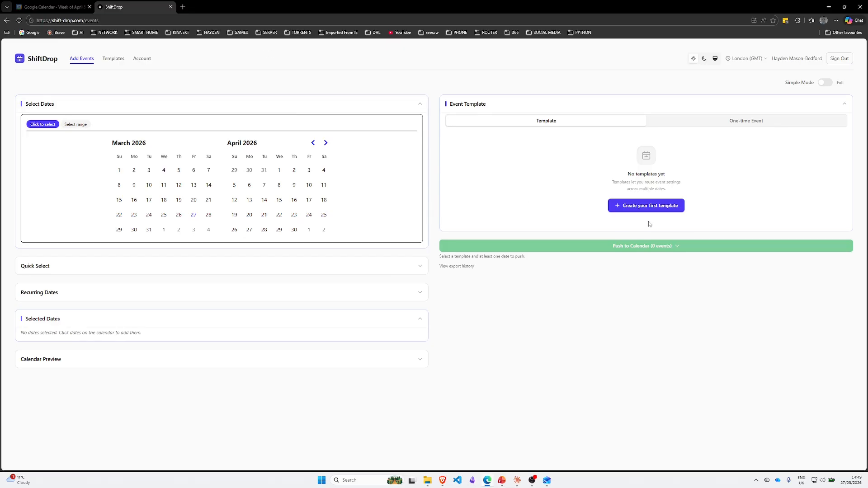
left_click(652, 207)
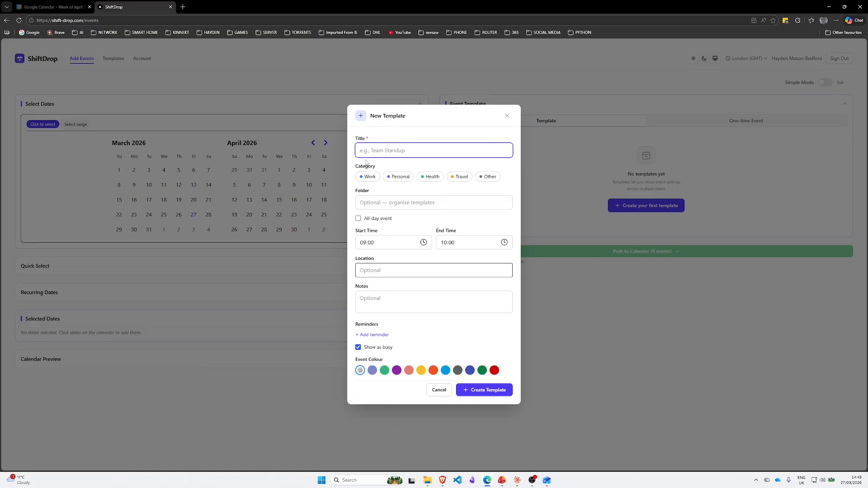
type("Early shift")
left_click(370, 179)
left_click(390, 205)
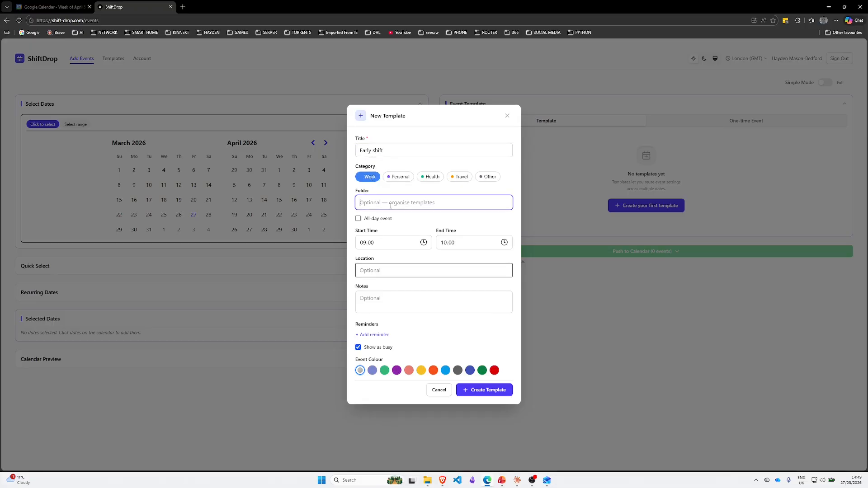
type("Shift Work")
Set the new template's start time to 08:00 and its end time to 14:00
left_click(423, 242)
scroll(366, 271, "up", 1)
left_click(366, 282)
left_click(444, 244)
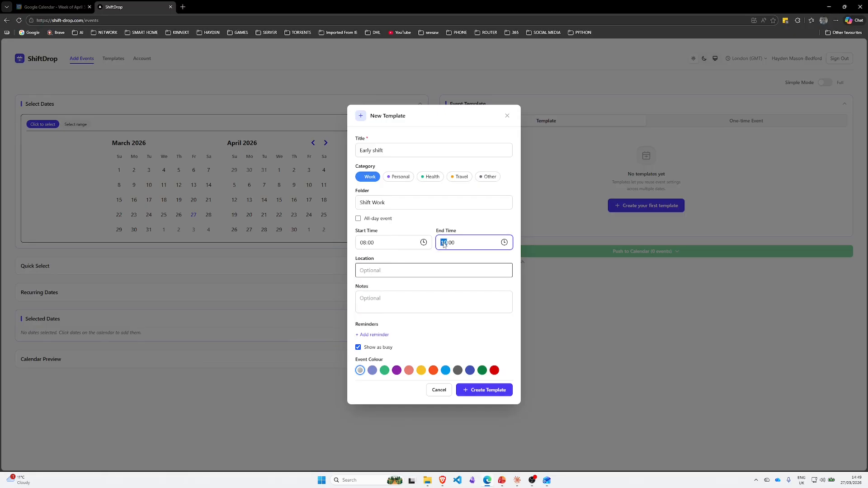
type("14")
Fill in the template's location with the London workplace address, picked from the address suggestions
left_click(443, 267)
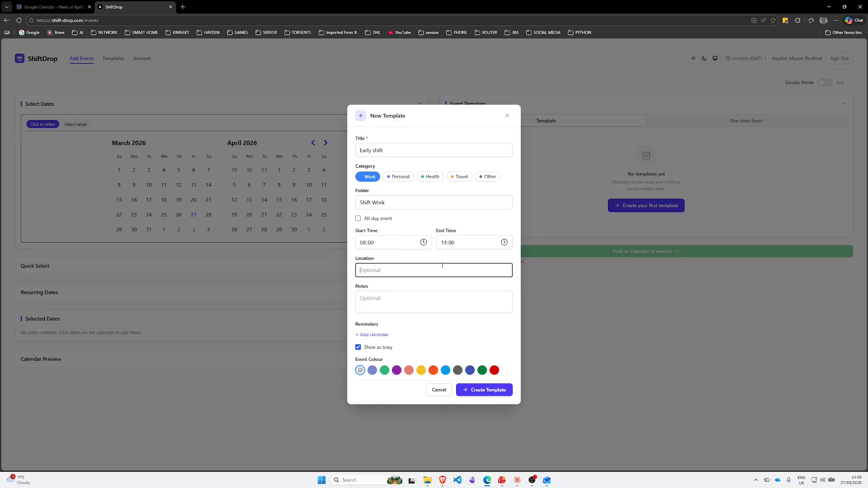
type("10")
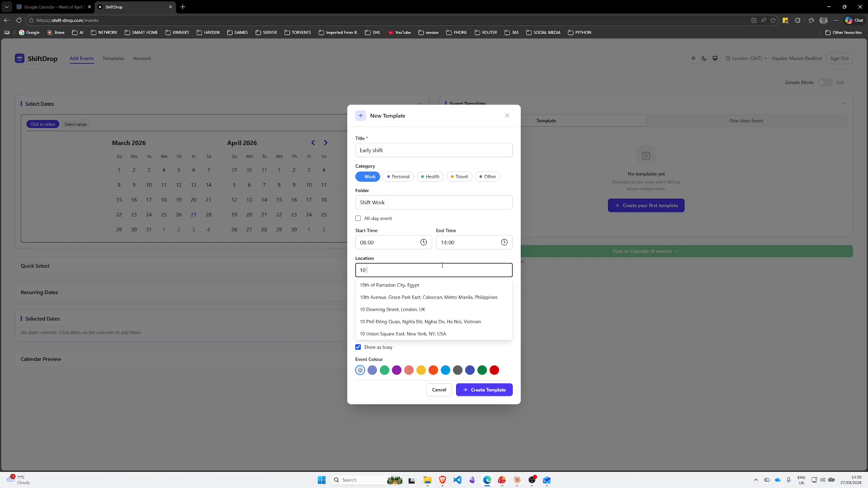
type(" downing")
left_click(428, 286)
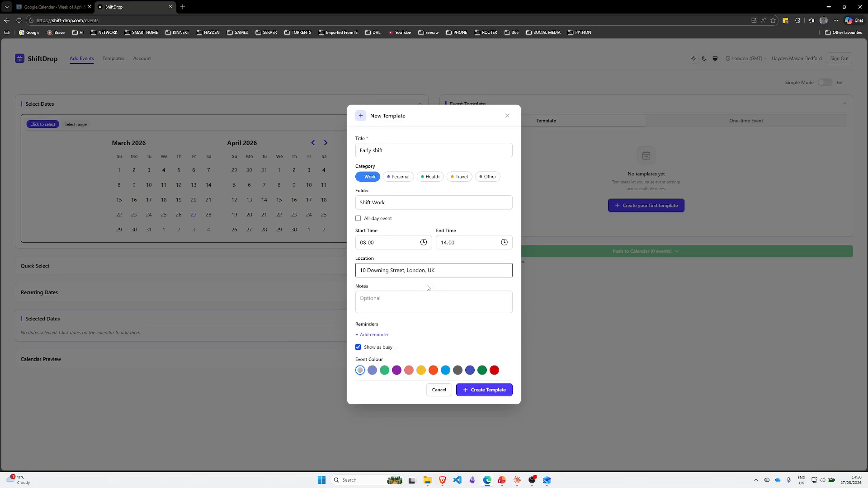
Add the note "Remember Equipment" to the new template
left_click(370, 298)
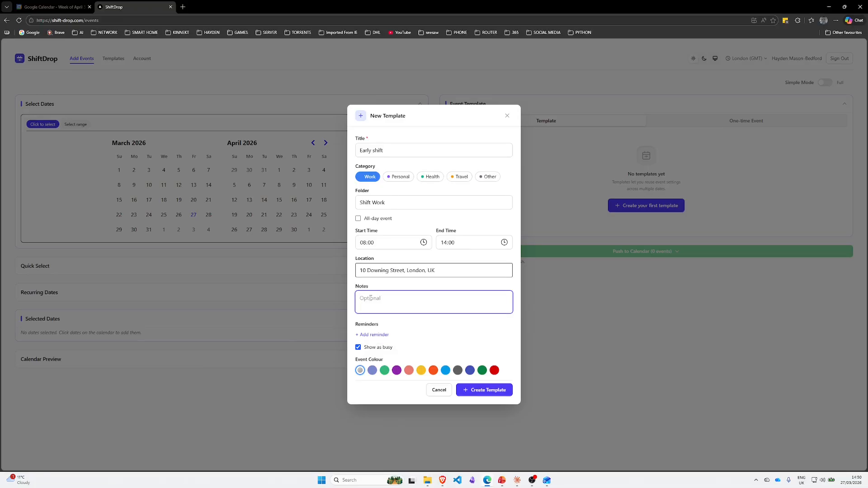
type("Remember")
key("BackSpace")
key("BackSpace")
key("BackSpace")
type("mber Equipment")
Give the template two notification reminders at 15 minutes before and the Banana event colour, and create it
left_click(379, 335)
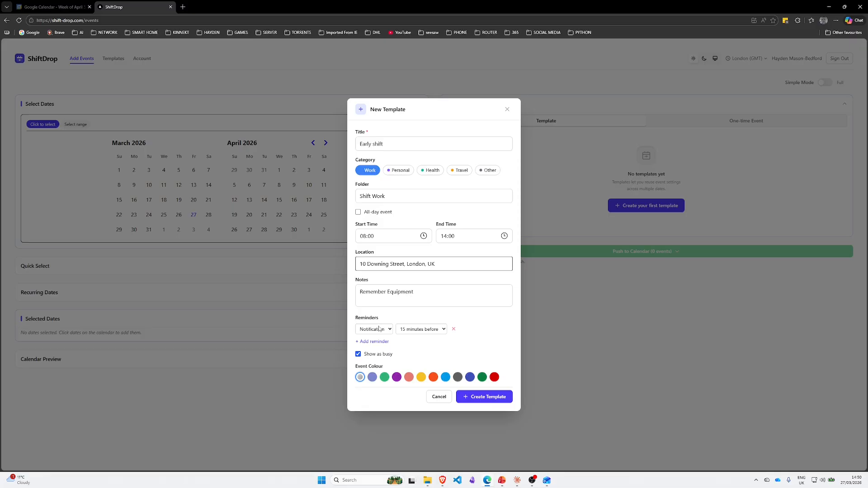
left_click(380, 329)
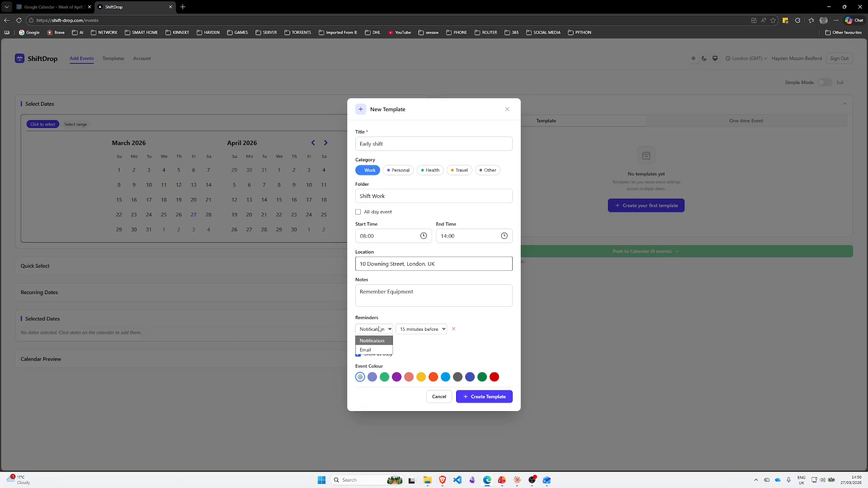
left_click(409, 330)
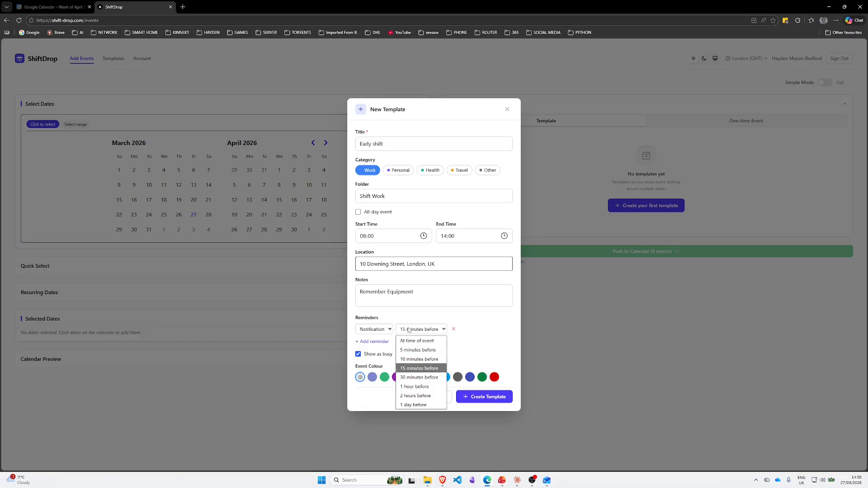
left_click(418, 368)
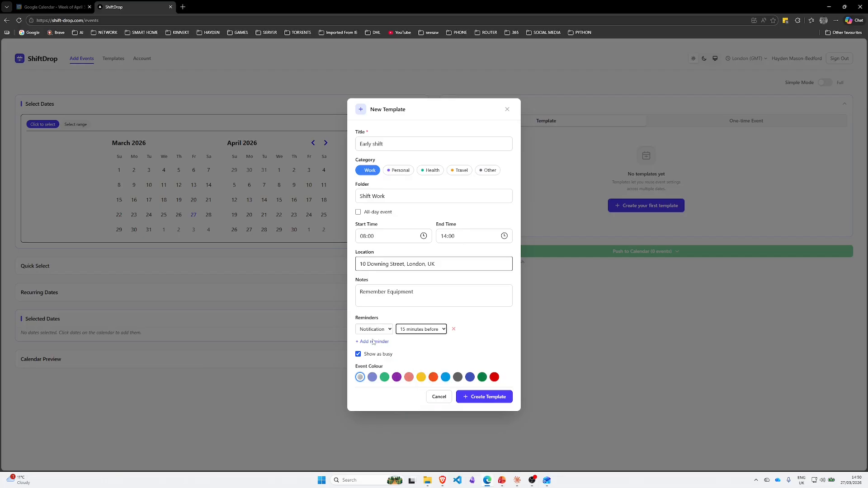
left_click(375, 342)
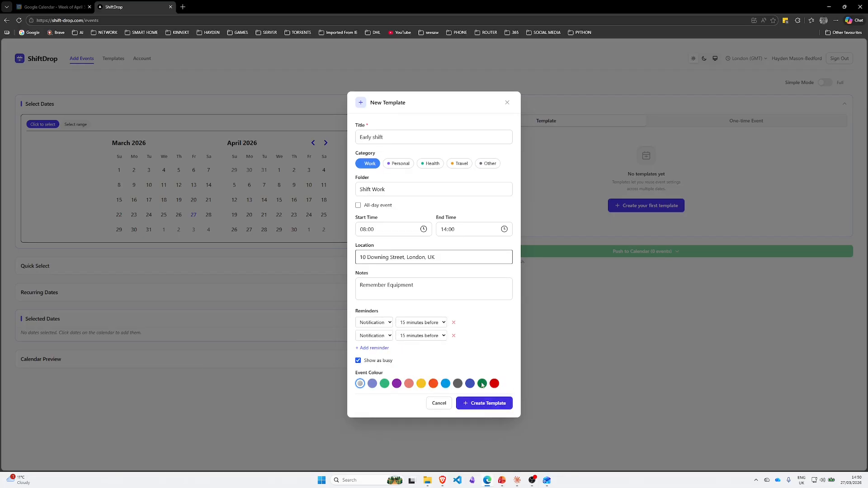
left_click(421, 383)
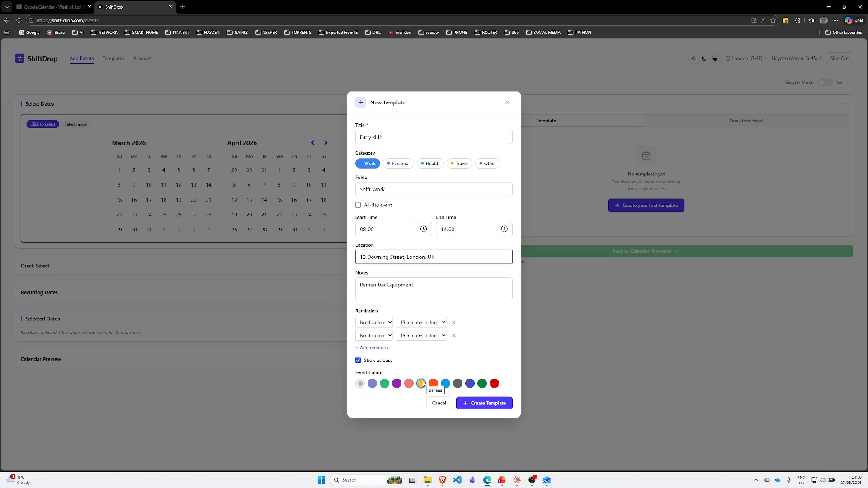
left_click(489, 406)
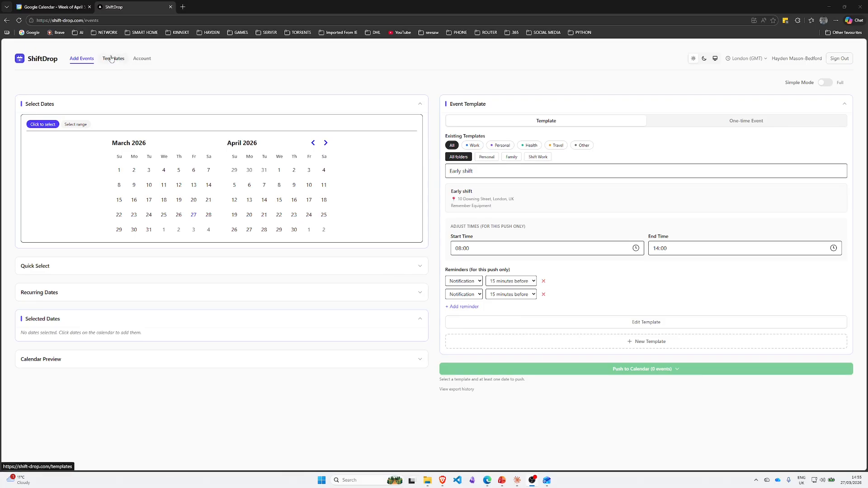
Examine the saved templates by the categories Work, Personal and Health and the folders Personal, Family and Shift Work, and show all again
left_click(111, 59)
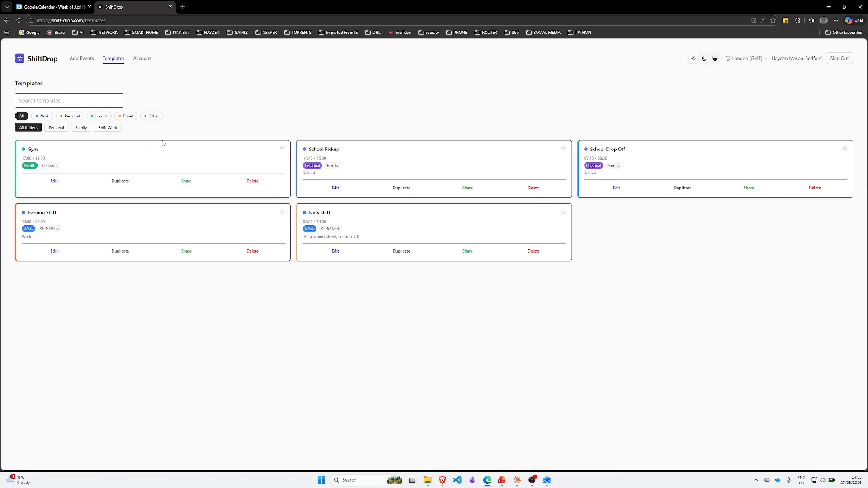
left_click(44, 117)
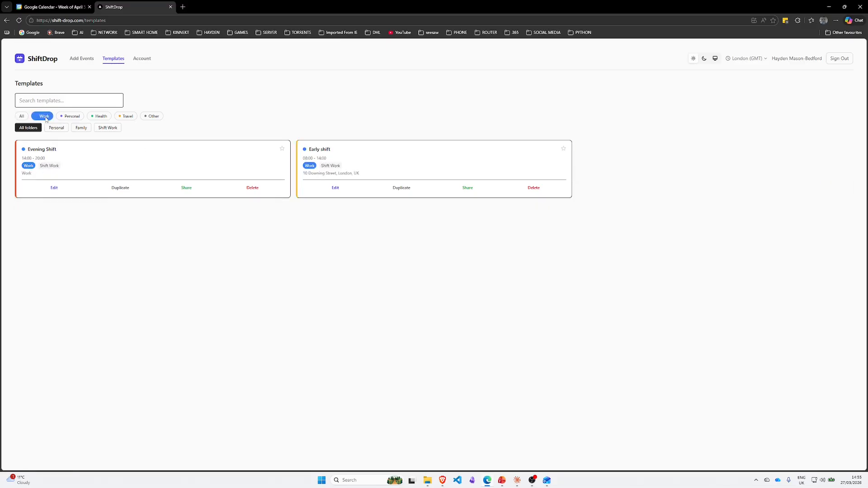
left_click(65, 117)
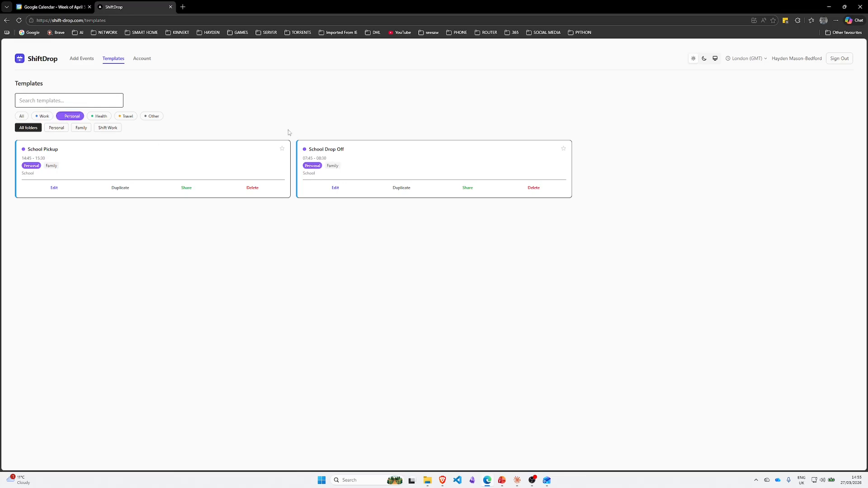
left_click(102, 118)
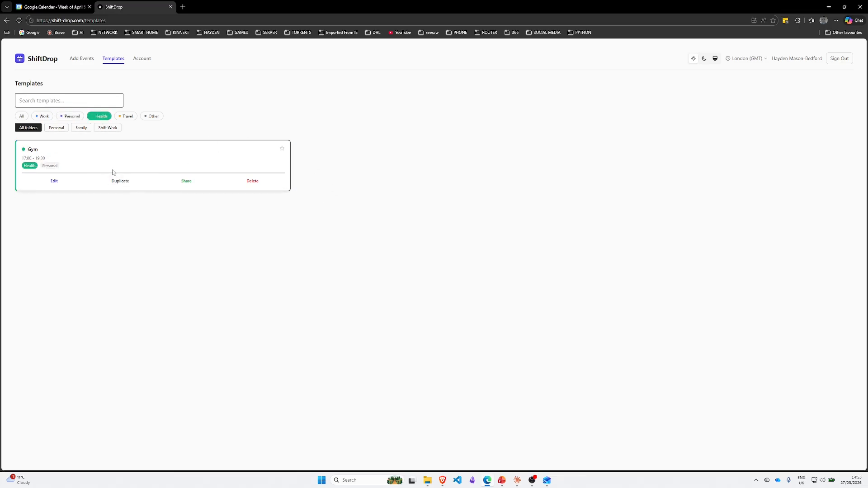
left_click(20, 117)
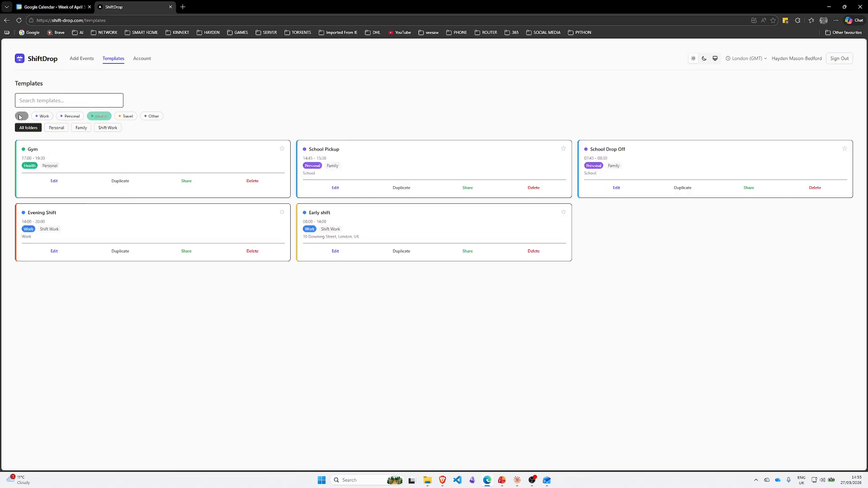
left_click(57, 128)
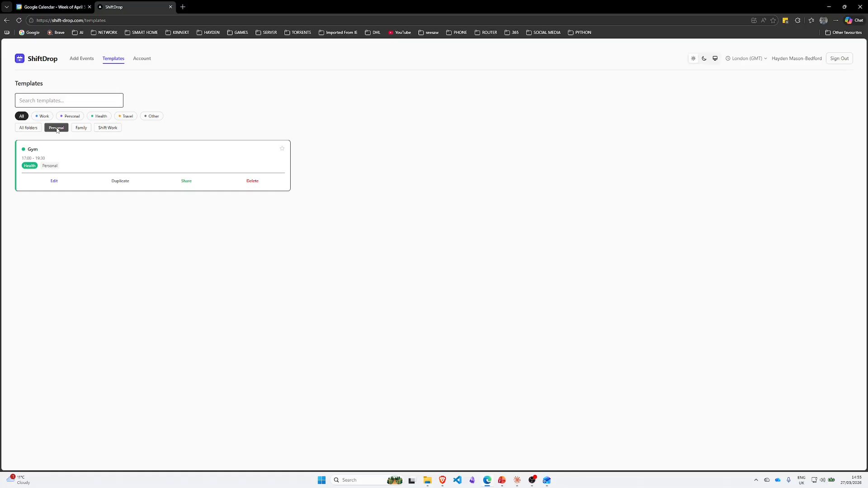
left_click(81, 129)
left_click(107, 128)
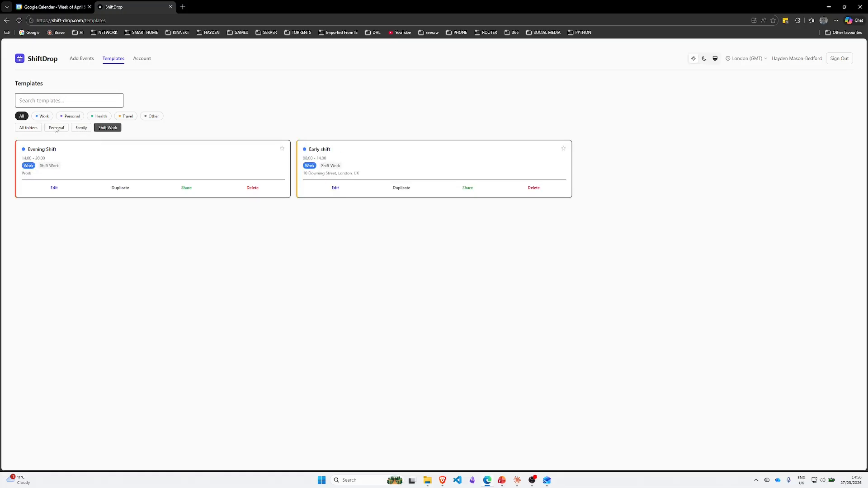
left_click(28, 128)
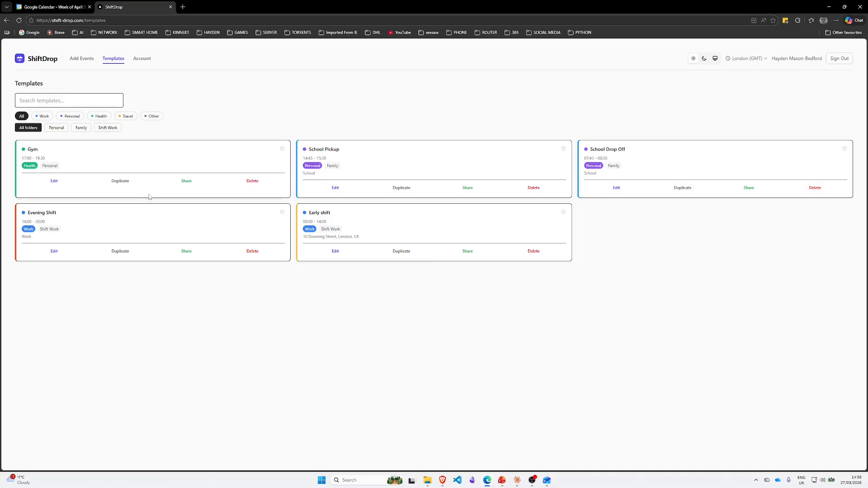
Duplicate the Gym template and delete the copy
left_click(119, 182)
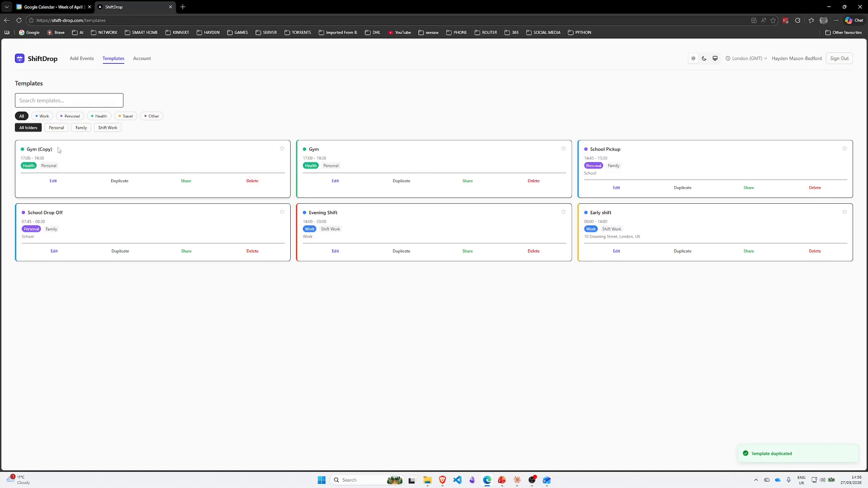
left_click(255, 181)
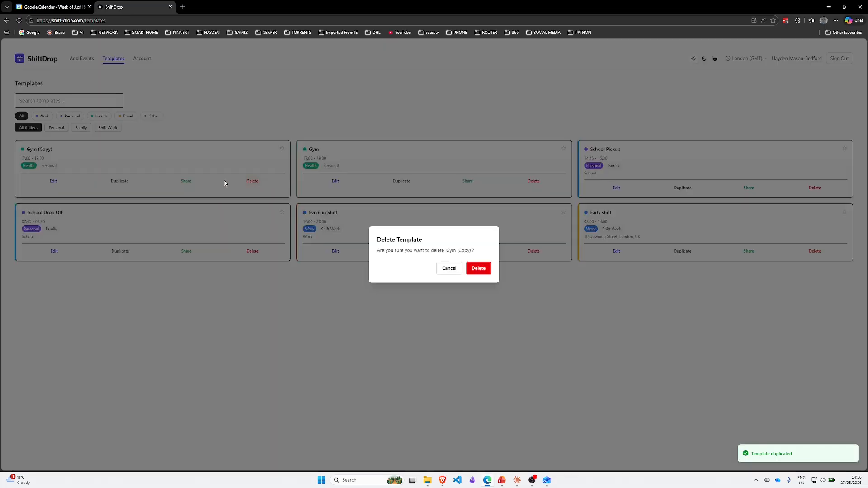
left_click(470, 268)
View the Gym template's editable settings and close them without saving changes
left_click(53, 180)
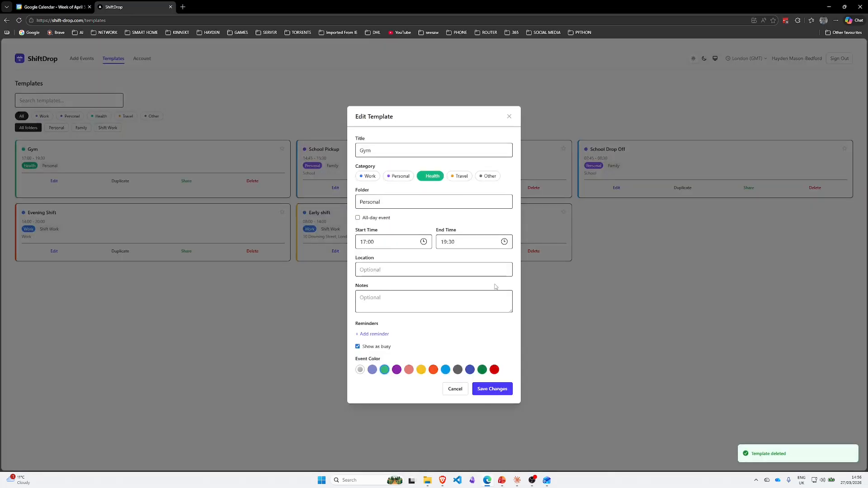
left_click(455, 389)
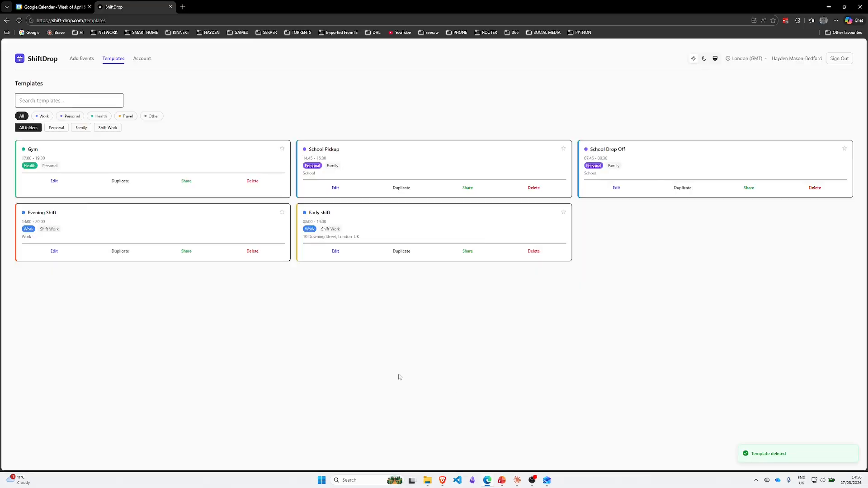
Return to adding events, filter the existing templates to Work and choose the Early shift template
left_click(82, 58)
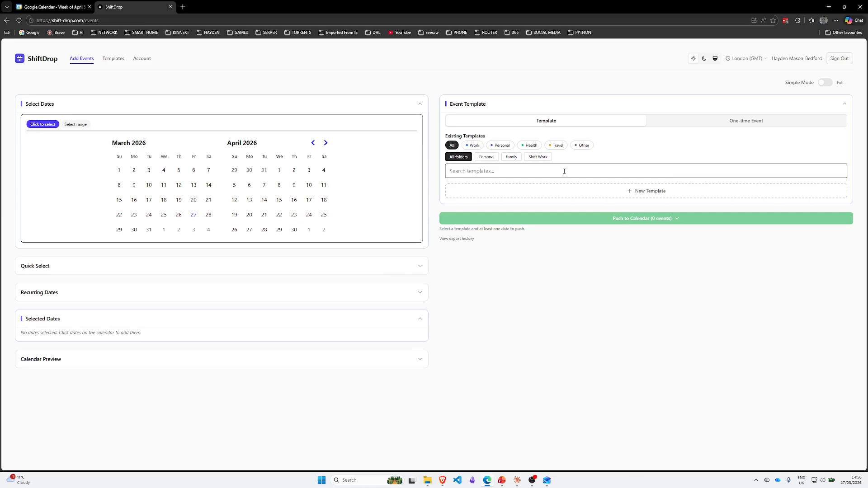
left_click(521, 169)
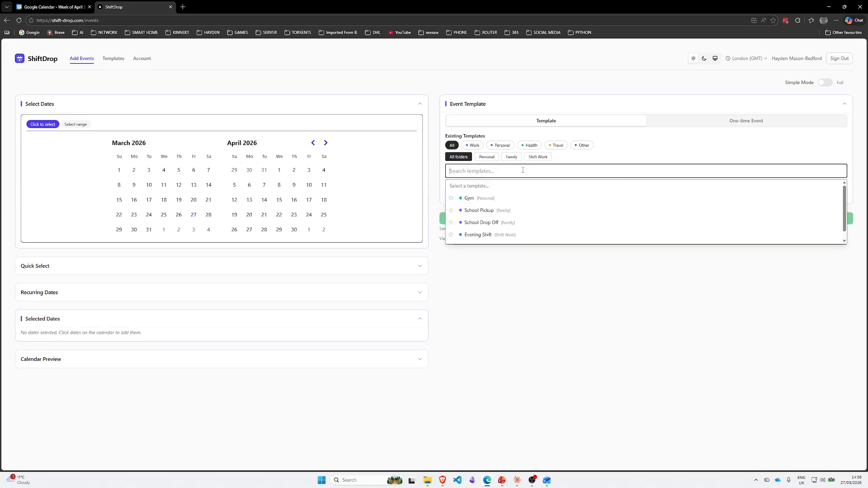
left_click(480, 145)
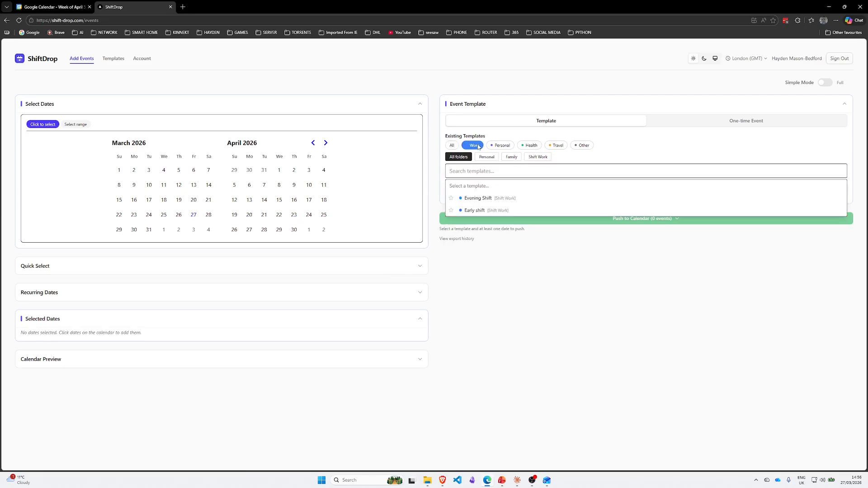
left_click(474, 210)
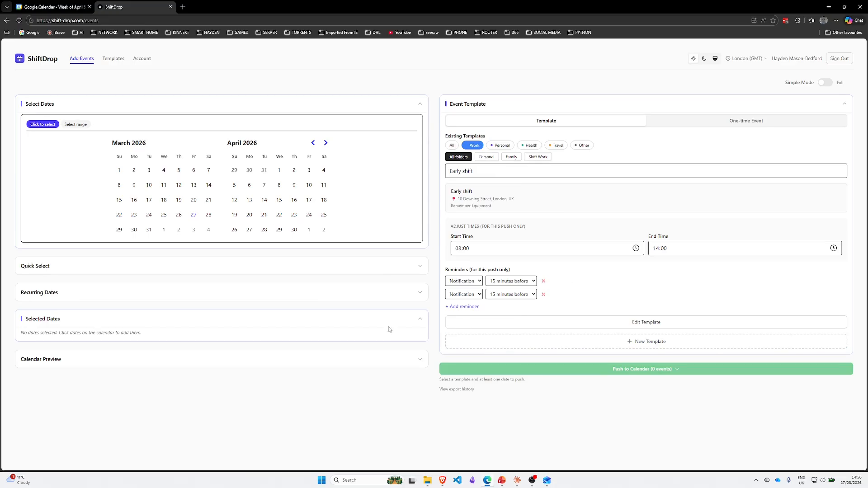
Select the dates of the next 2 weeks for the Early shift events with Quick Select
left_click(419, 267)
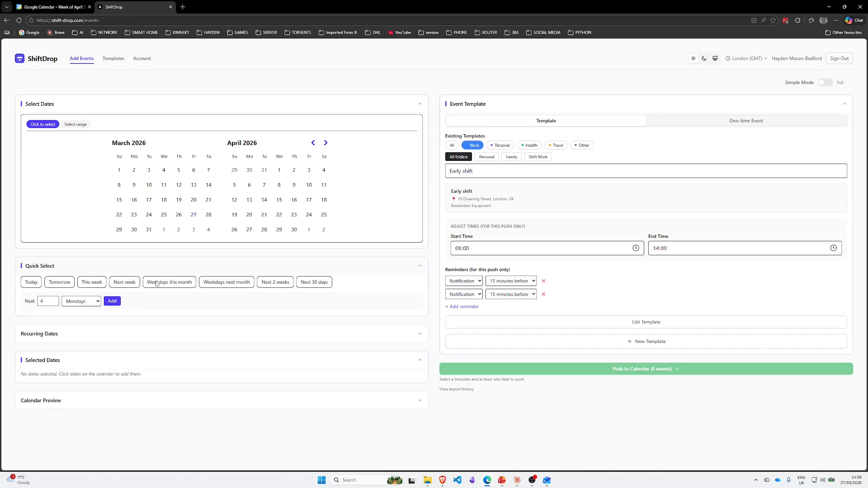
left_click(274, 282)
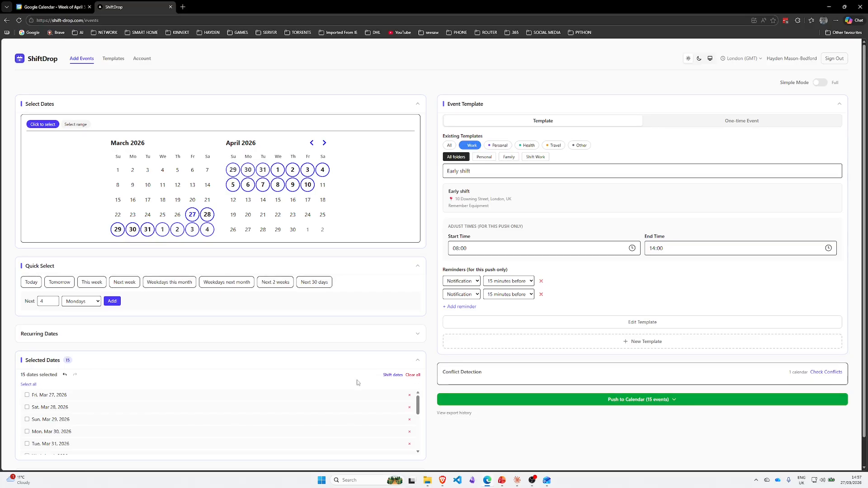
Remove April 1 and April 4 from the selected dates, and clear the whole date selection
left_click(277, 170)
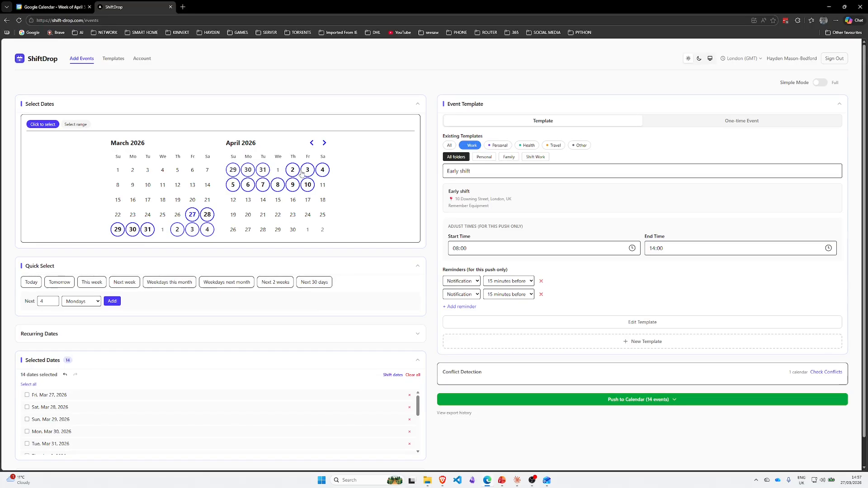
left_click(322, 170)
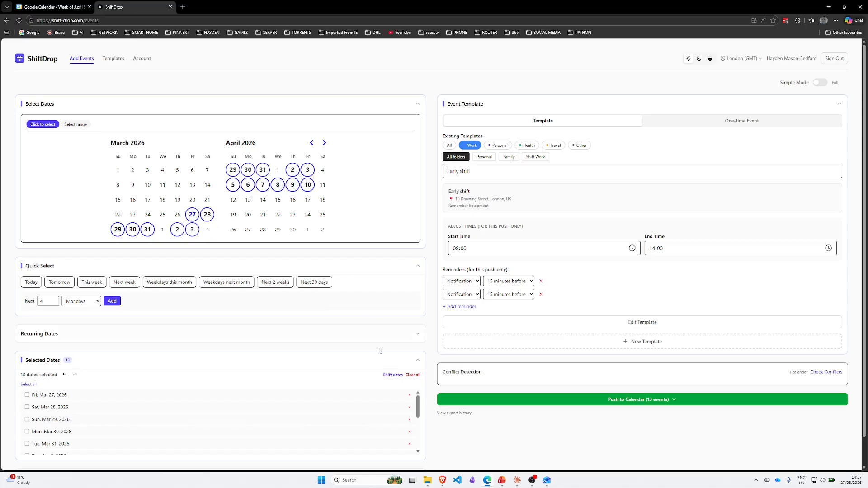
left_click(413, 375)
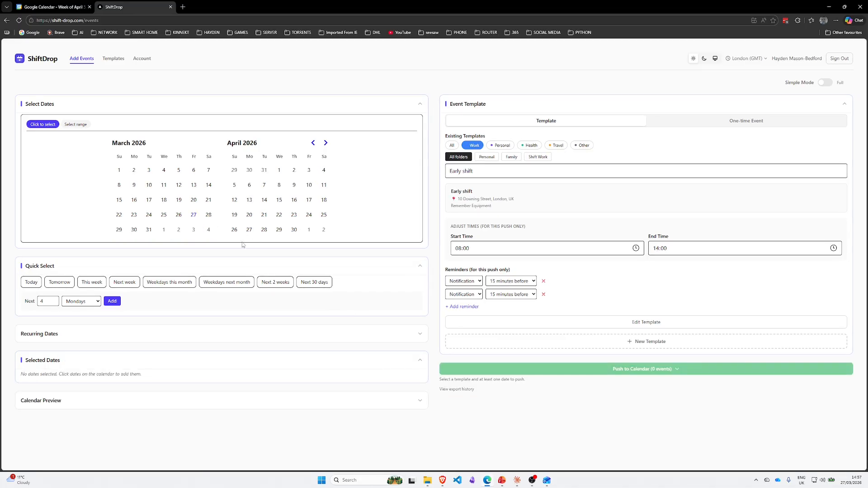
Select April 6, 7, 8, 9 and 10, 2026 individually on the calendar for the Early shift events
left_click(237, 187)
left_click(236, 185)
left_click(250, 186)
left_click(266, 185)
left_click(279, 185)
left_click(294, 185)
left_click(309, 185)
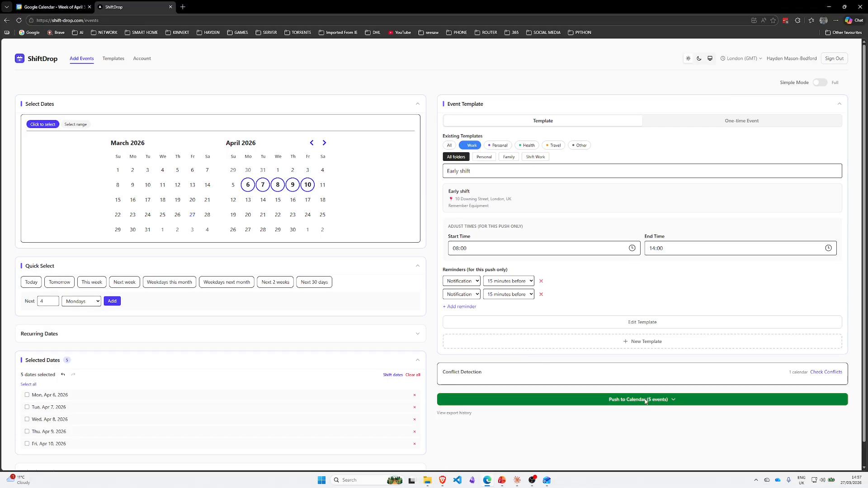
Check the selected dates for conflicts, remove April 7 from the selection and run the conflict check again
left_click(824, 373)
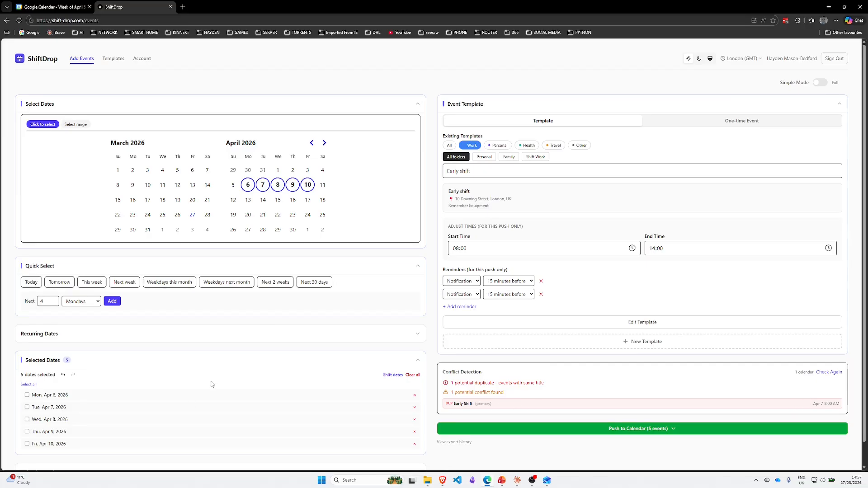
left_click(264, 187)
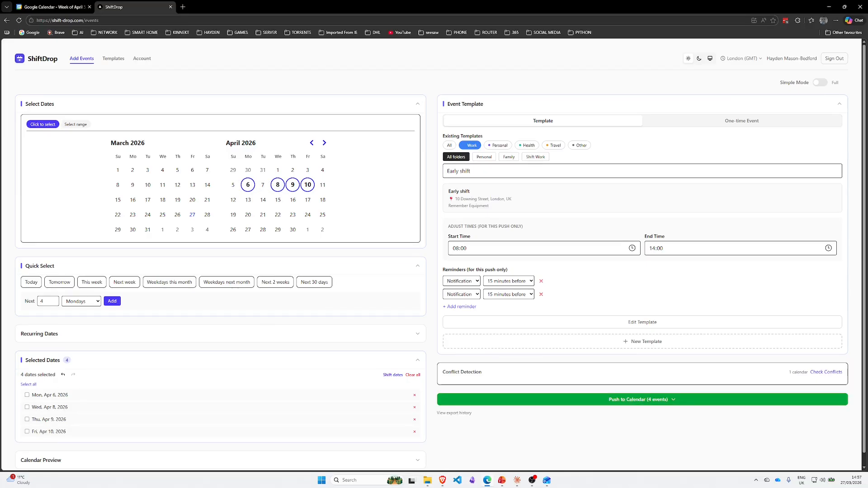
left_click(827, 372)
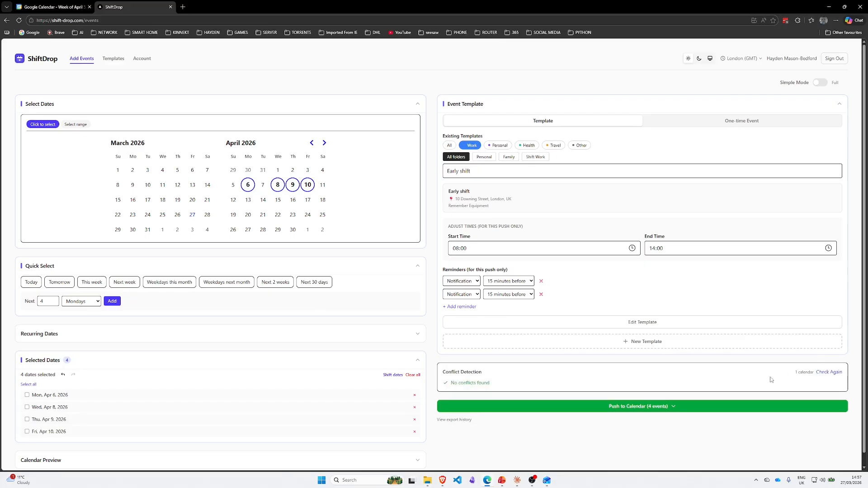
Push the Early shift events to the primary Google Calendar and view the week of April 5–11 in Google Calendar
left_click(670, 409)
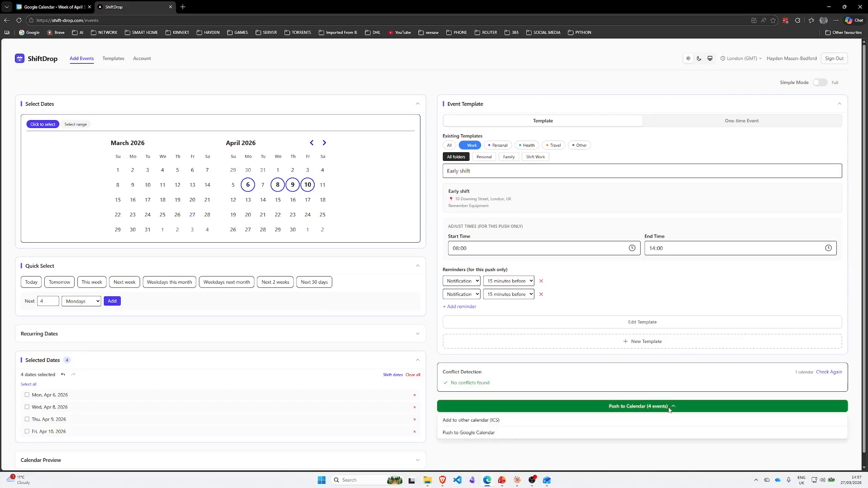
left_click(476, 434)
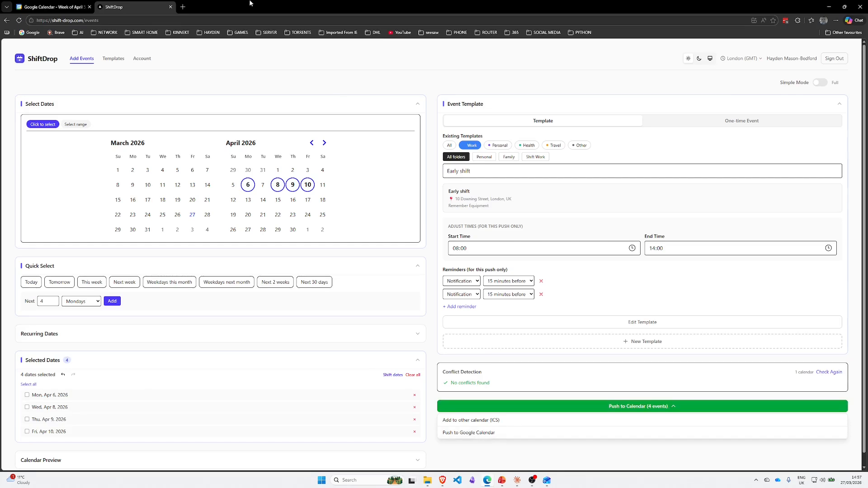
left_click(58, 8)
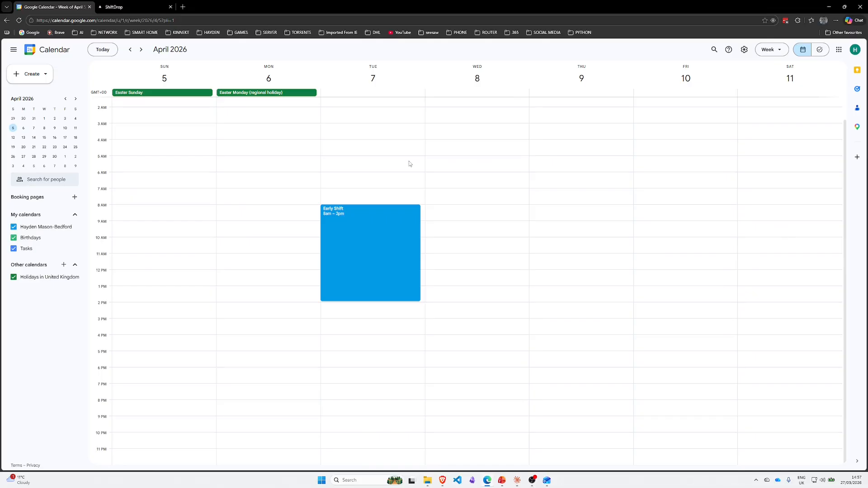
left_click(131, 7)
left_click(481, 432)
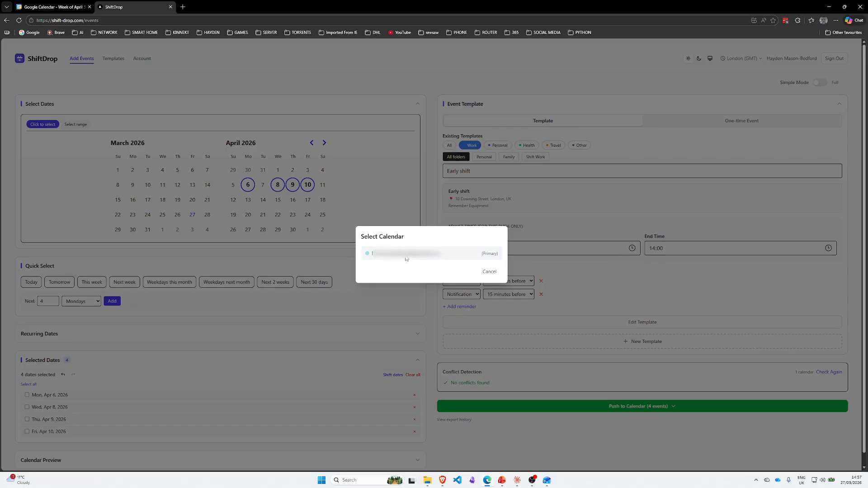
left_click(407, 258)
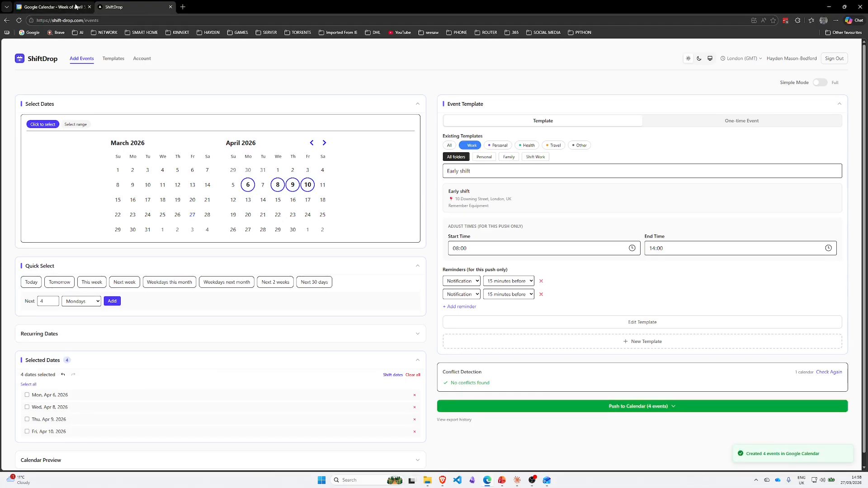
left_click(55, 7)
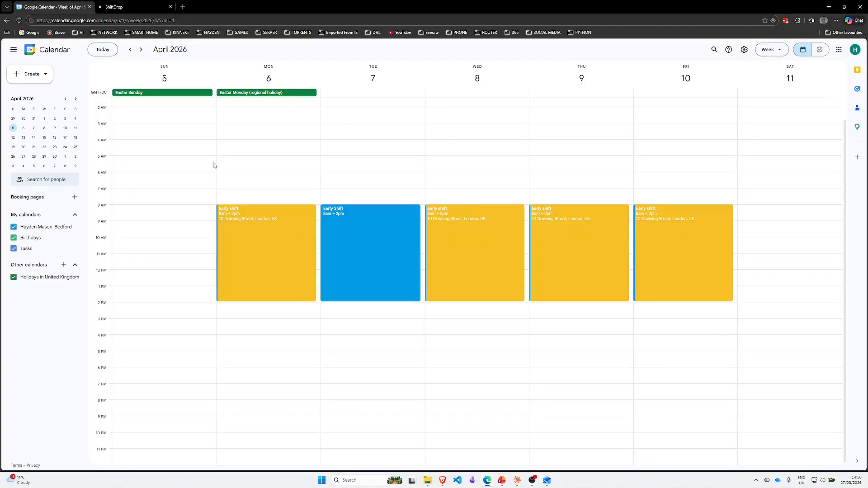
Return to ShiftDrop, export the selected Early shift events as an ICS file for other calendars and open the downloaded file
left_click(112, 5)
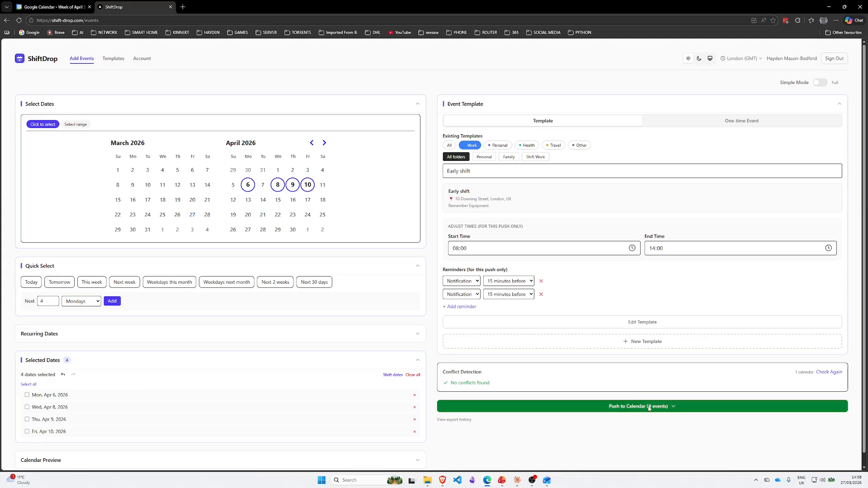
left_click(673, 407)
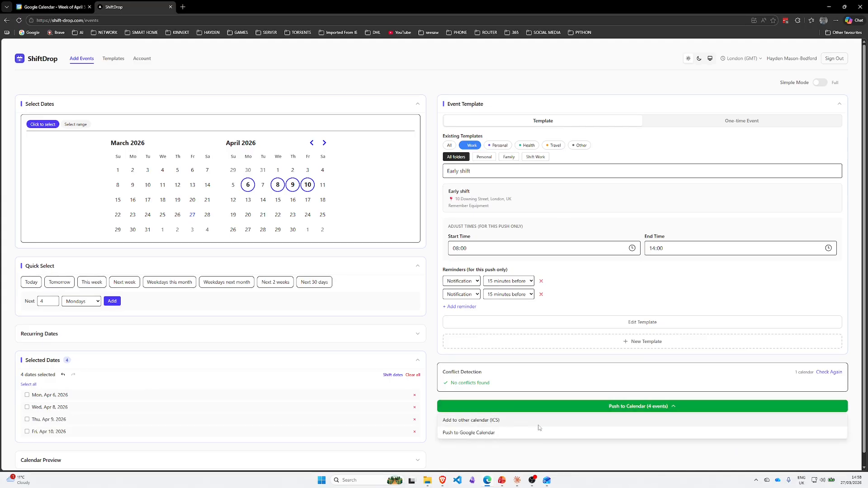
left_click(492, 420)
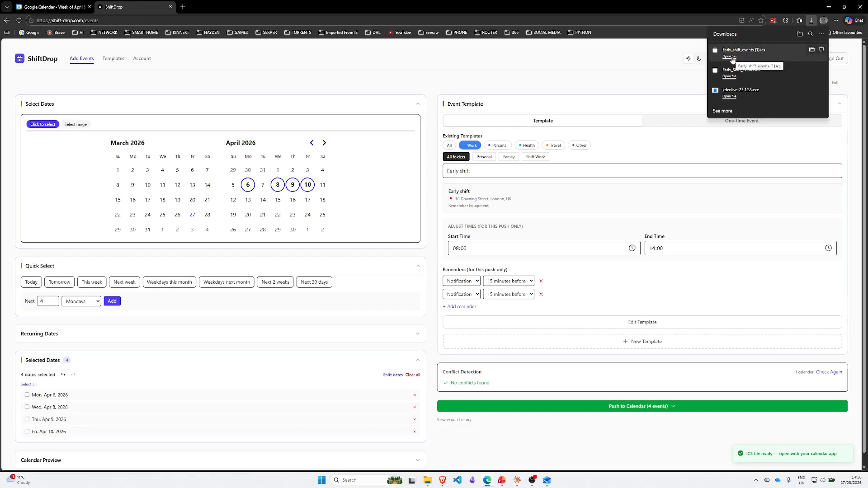
left_click(730, 57)
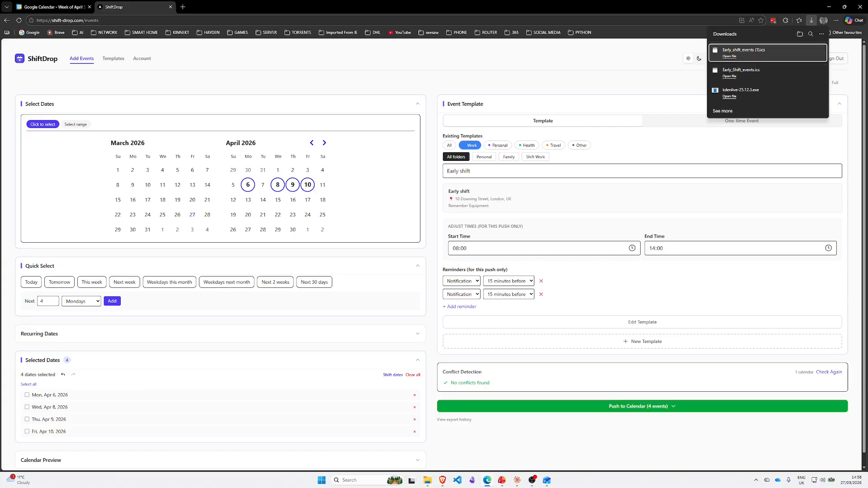
Switch to Outlook, import the Early_shift_events (1).ics file into Calendar and close the Add calendar dialog
left_click(551, 481)
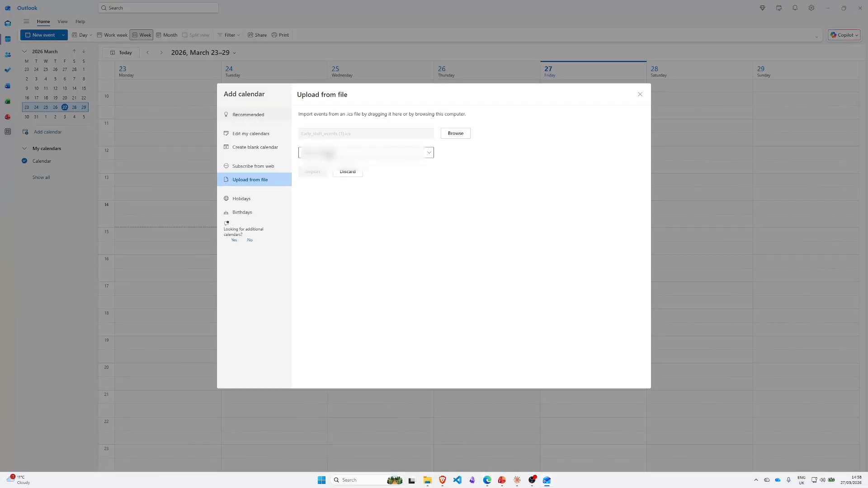
left_click(330, 154)
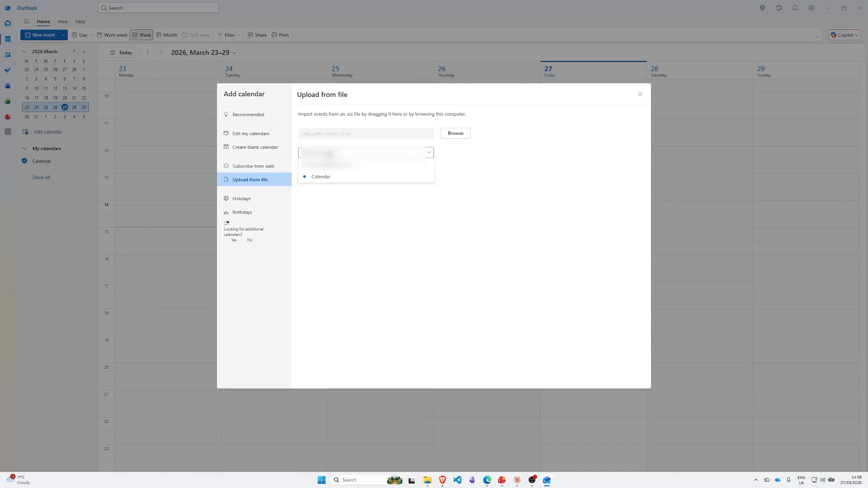
left_click(319, 176)
left_click(313, 172)
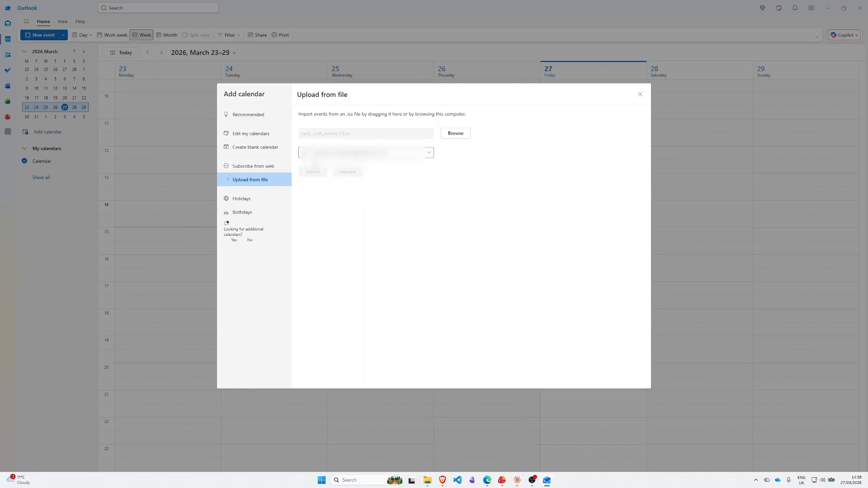
left_click(640, 94)
Examine the morning shift hours of the April 6–12 week in the Outlook calendar and switch back to ShiftDrop
left_click(36, 117)
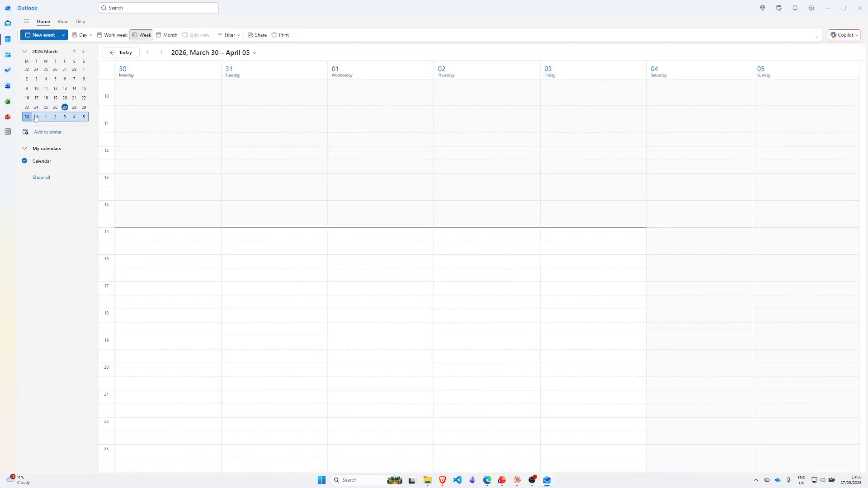
left_click(161, 52)
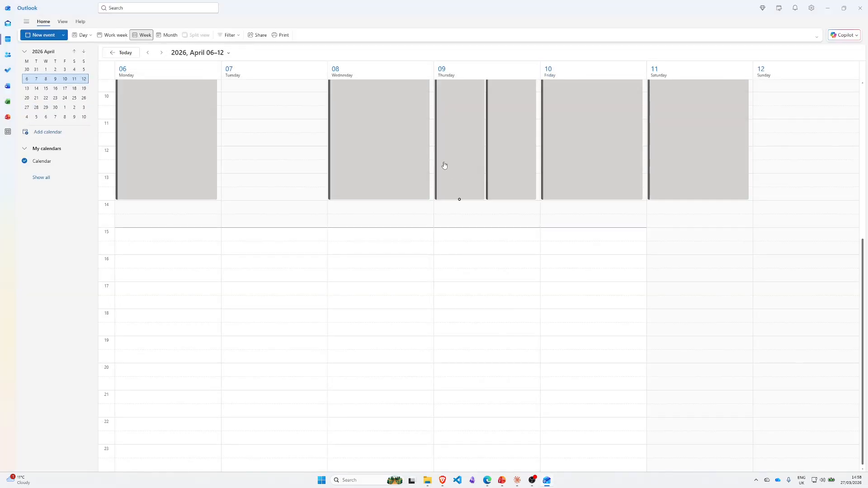
scroll(443, 165, "up", 3)
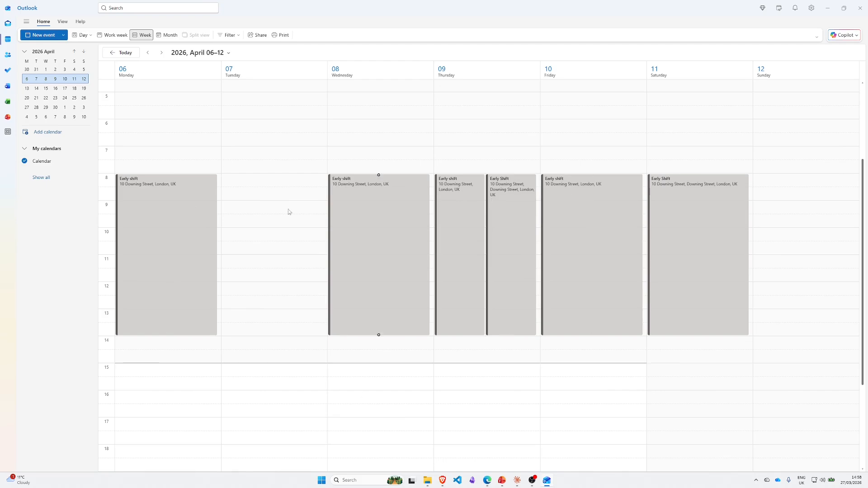
key("alt+Tab")
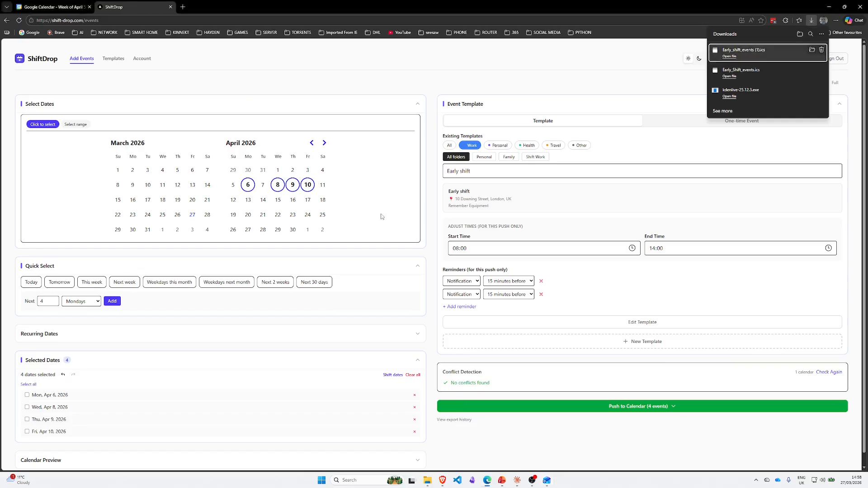
left_click(382, 217)
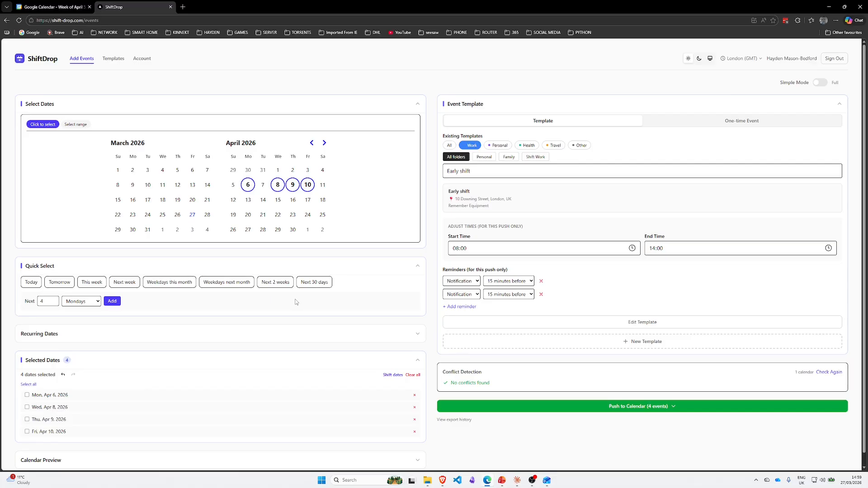